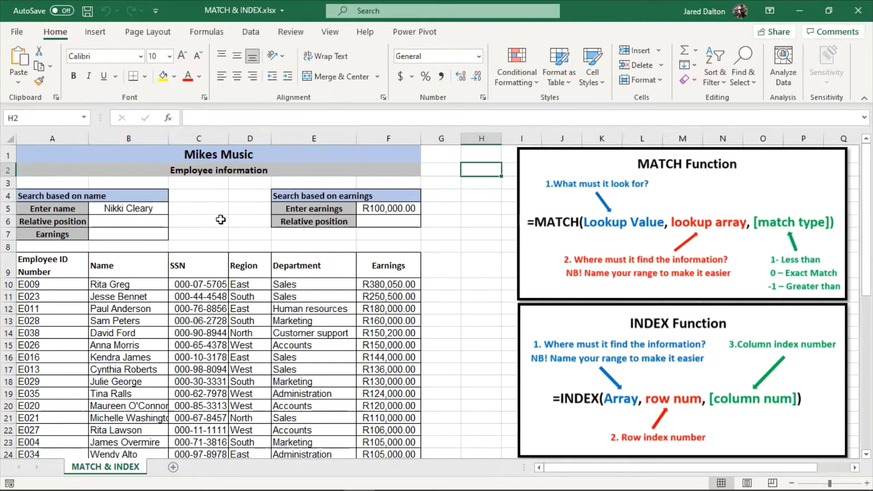
Enter a MATCH formula in B6 that looks up the name in B5 within the Emp_name range, using exact match (0).
click(83, 119)
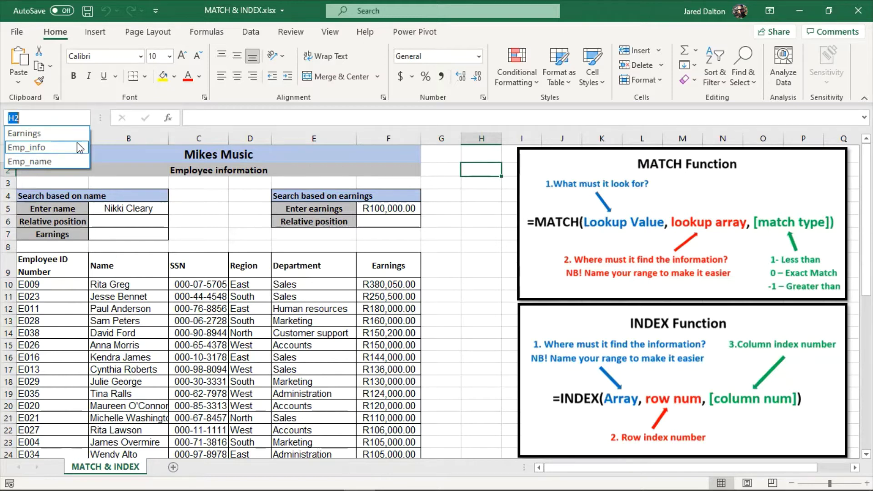
click(123, 318)
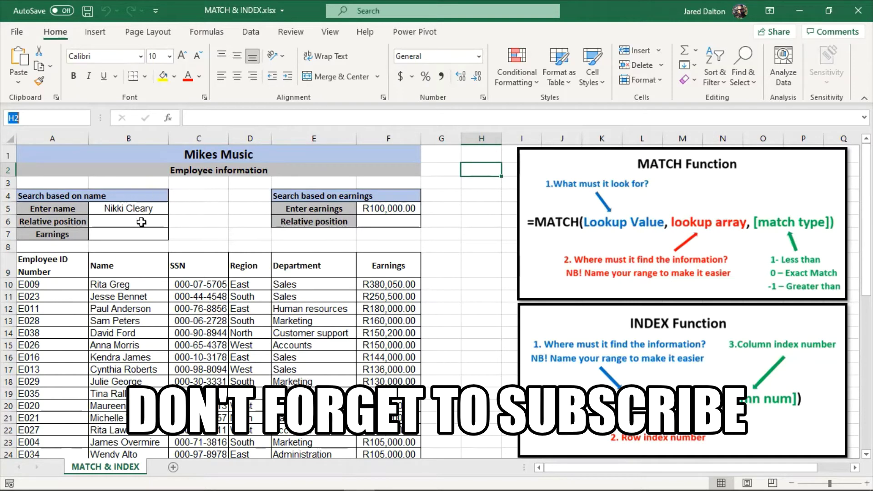
click(97, 220)
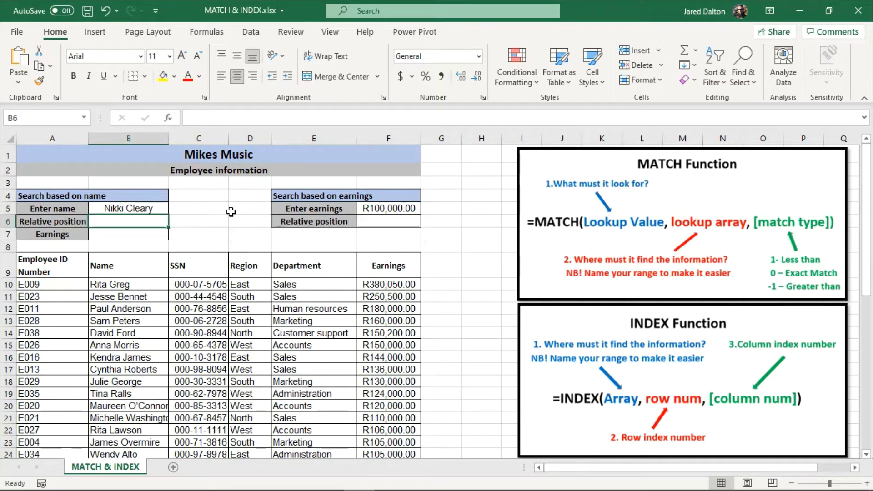
text(=ma)
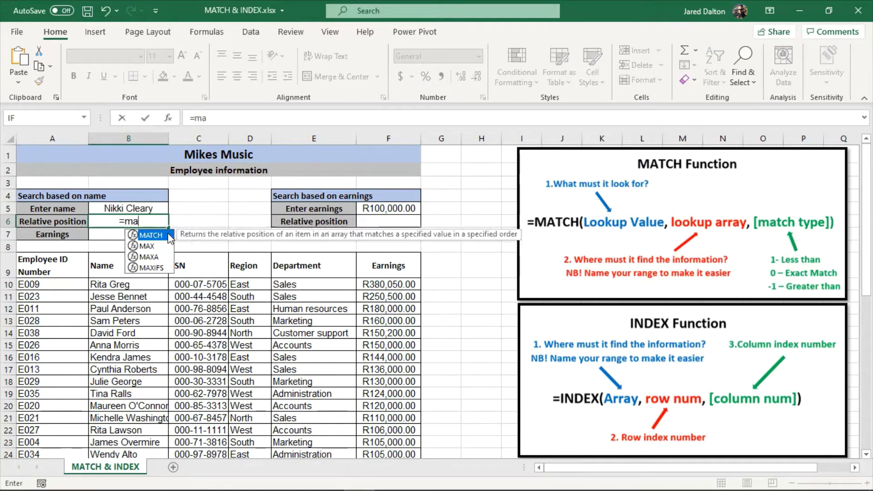
double_click(147, 236)
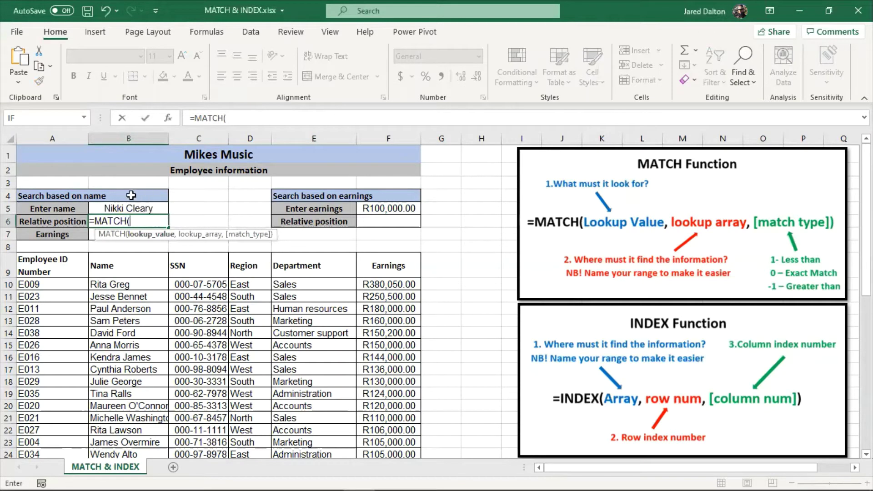
click(124, 208)
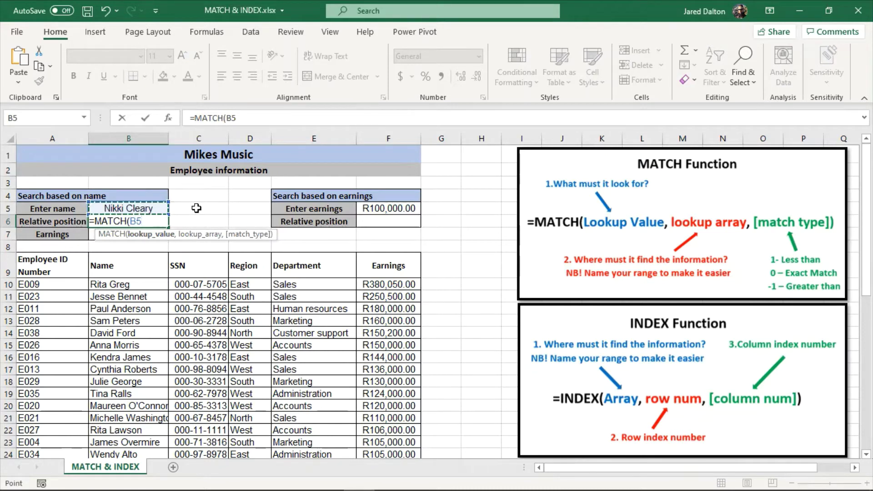
text(,)
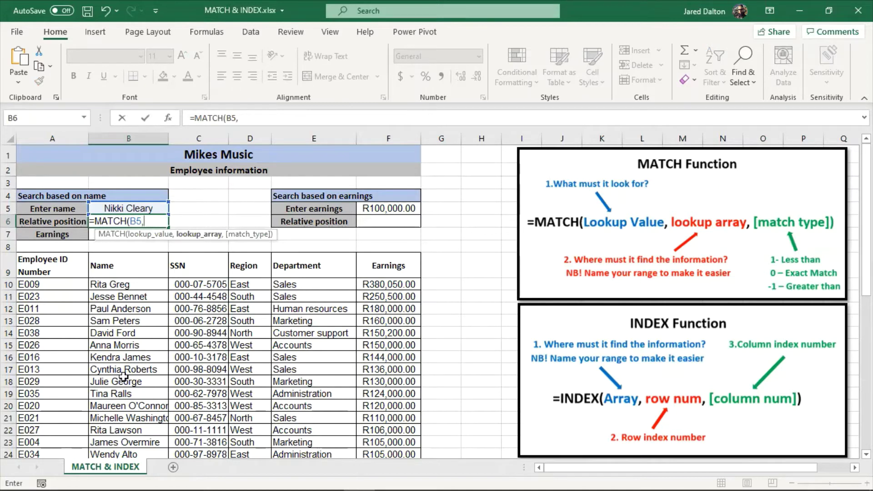
text(em)
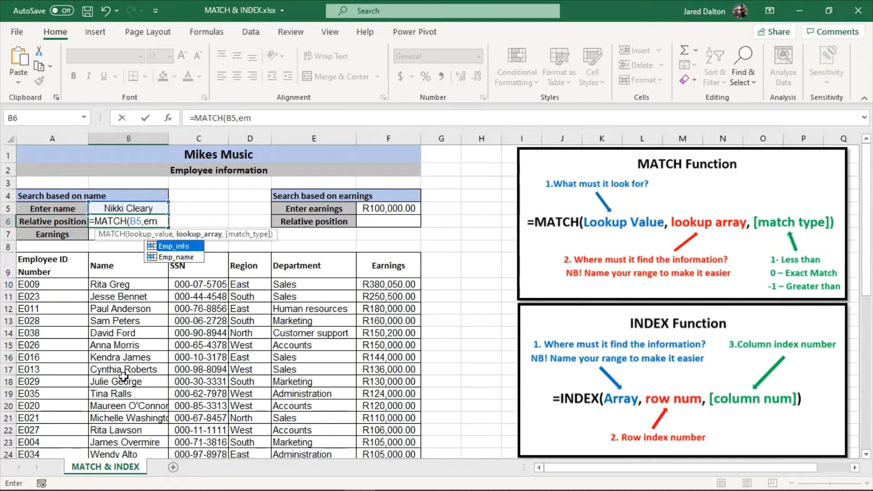
double_click(175, 257)
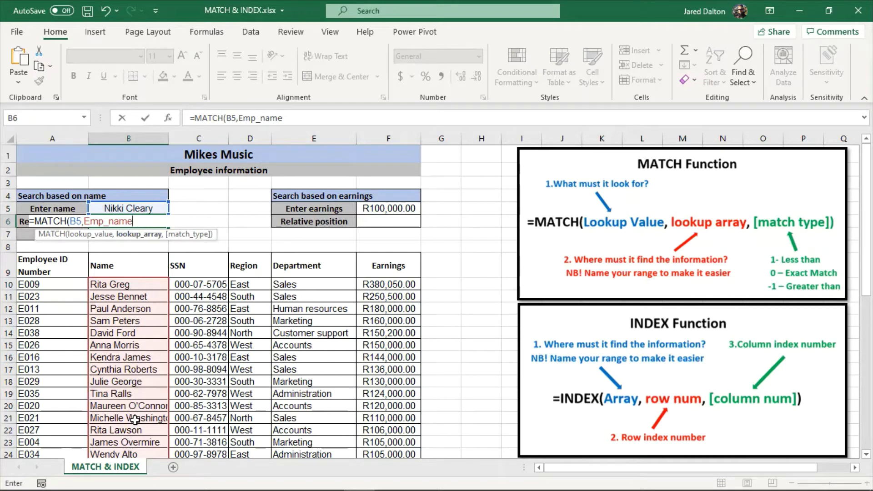
text(,)
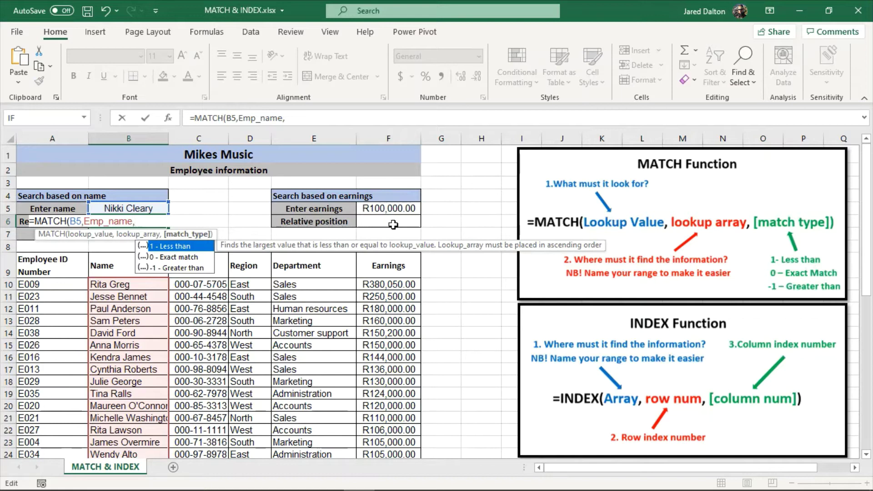
double_click(158, 260)
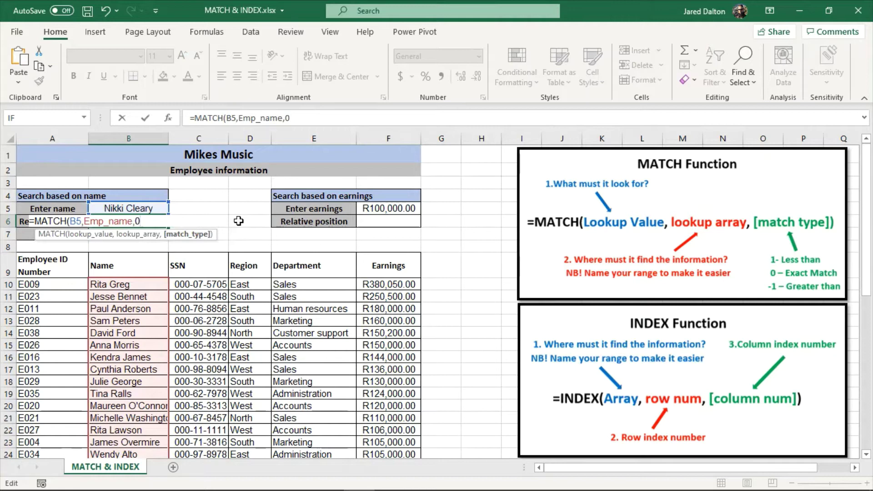
key(Return)
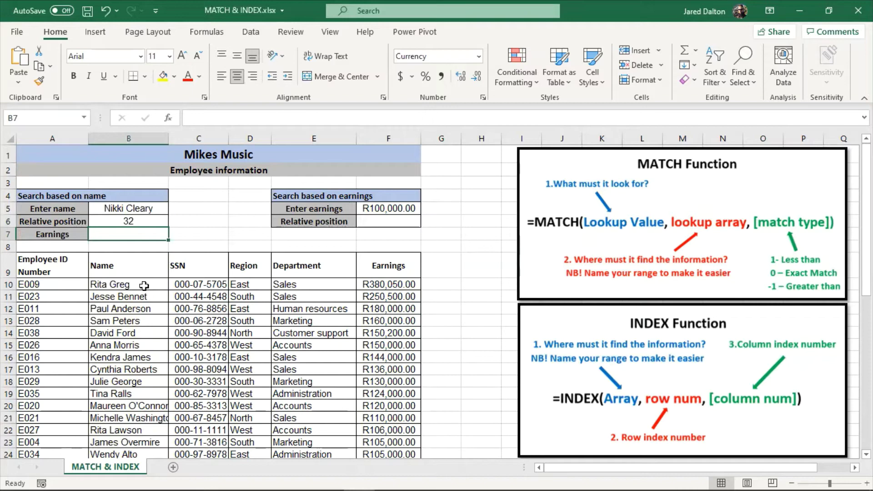
Enter an INDEX formula in B7 that returns the earnings from the Emp_info range, using row number 32 and column number 6.
scroll(144, 285, down, 5)
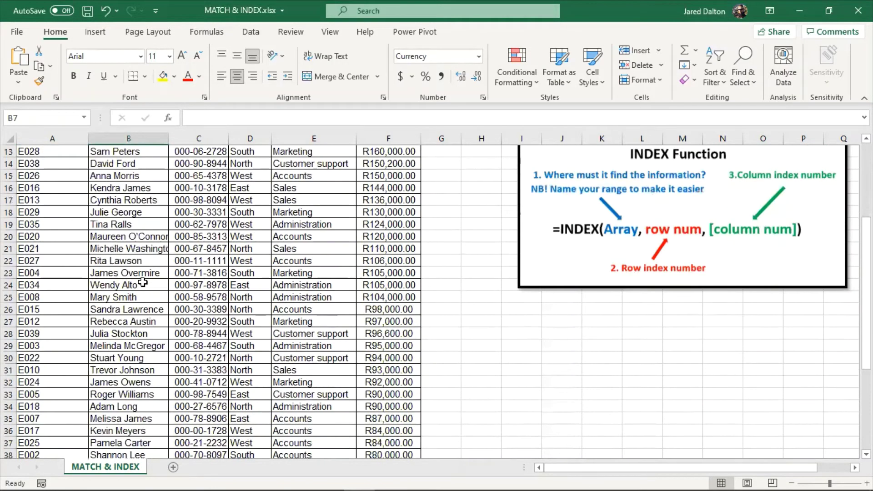
scroll(142, 282, down, 3)
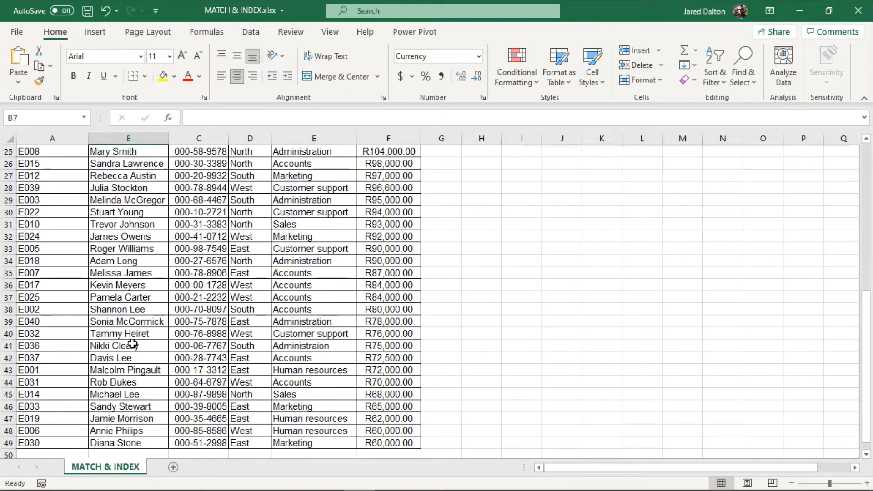
scroll(135, 344, up, 8)
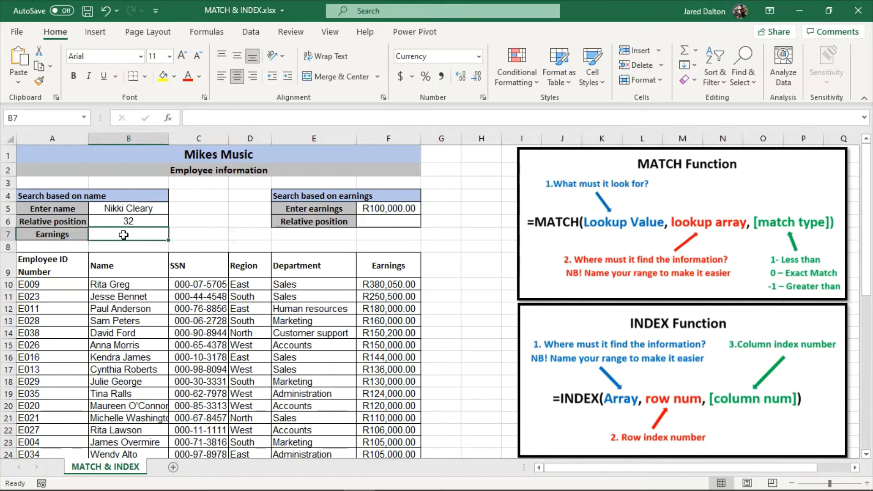
text(=)
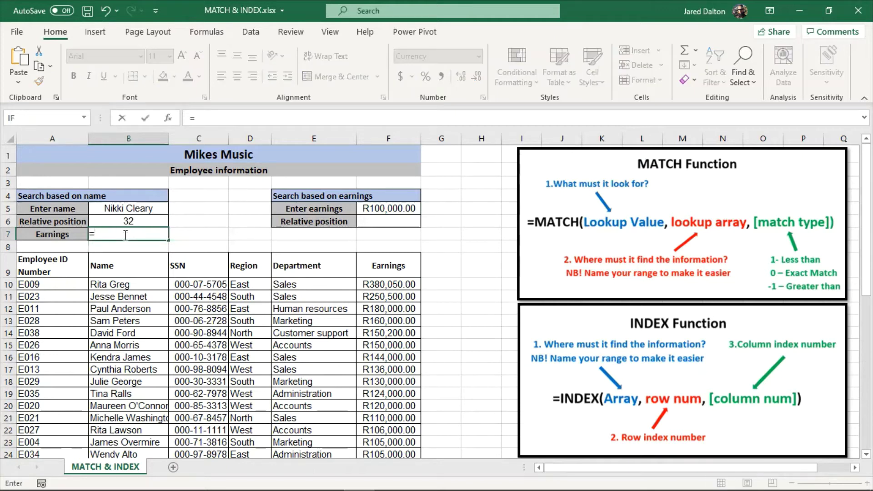
text(in)
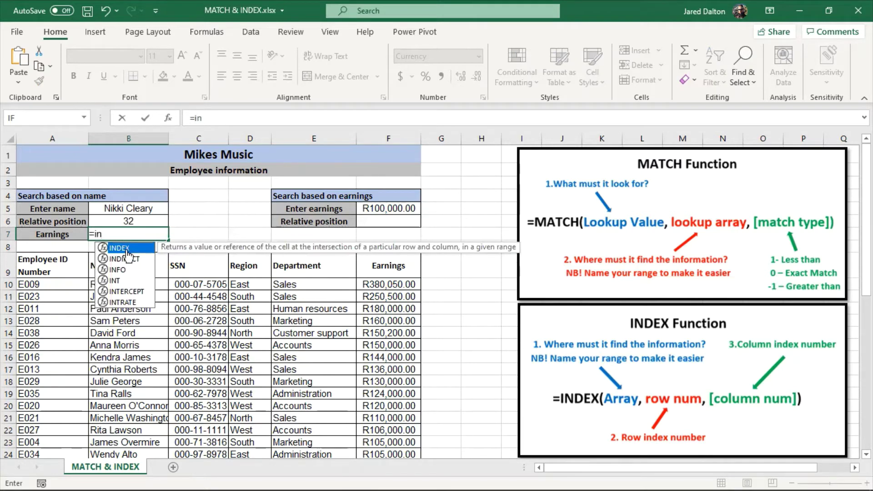
double_click(127, 252)
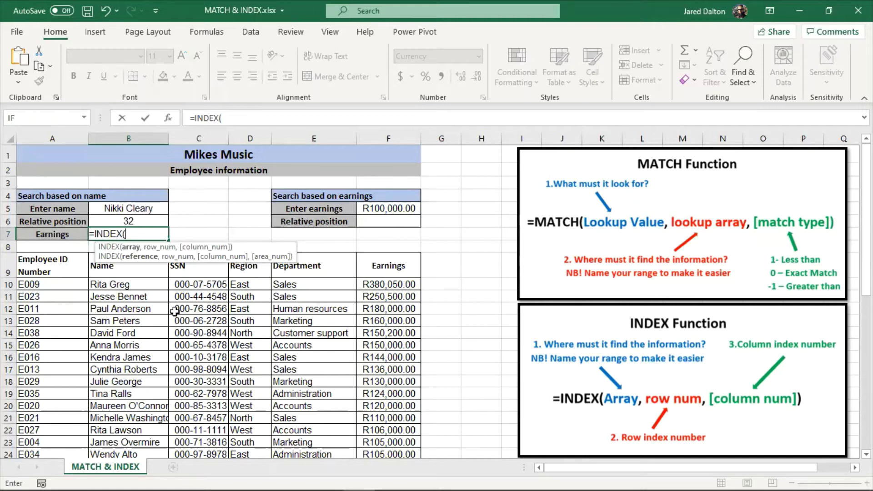
text(em)
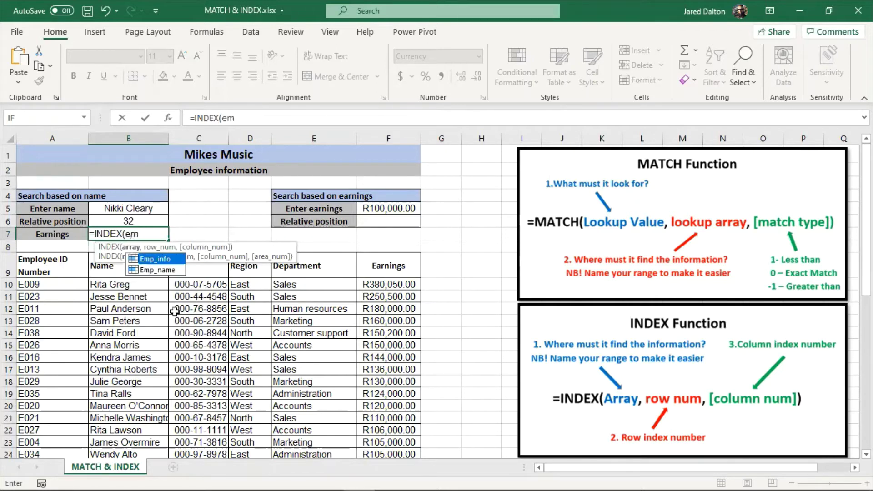
double_click(152, 258)
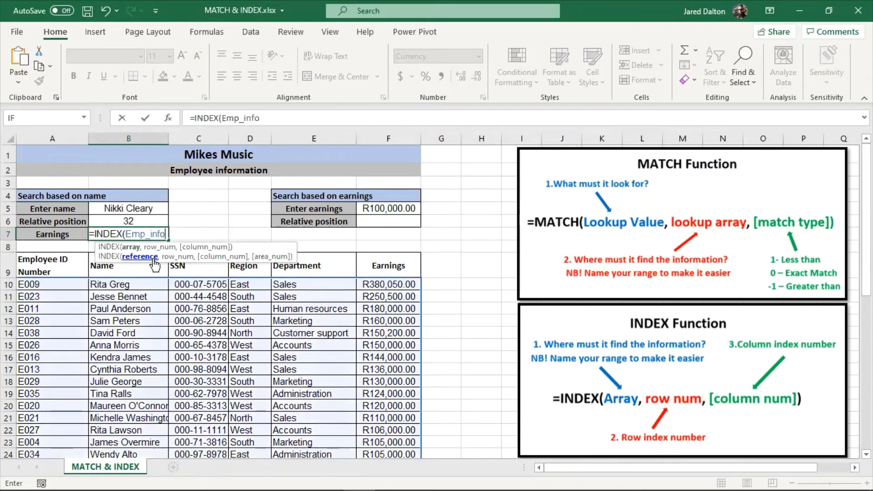
text(,)
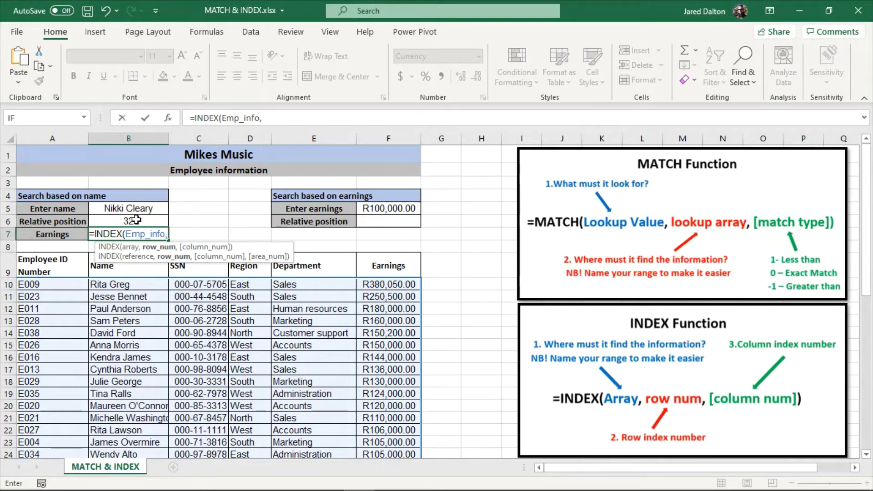
text(3)
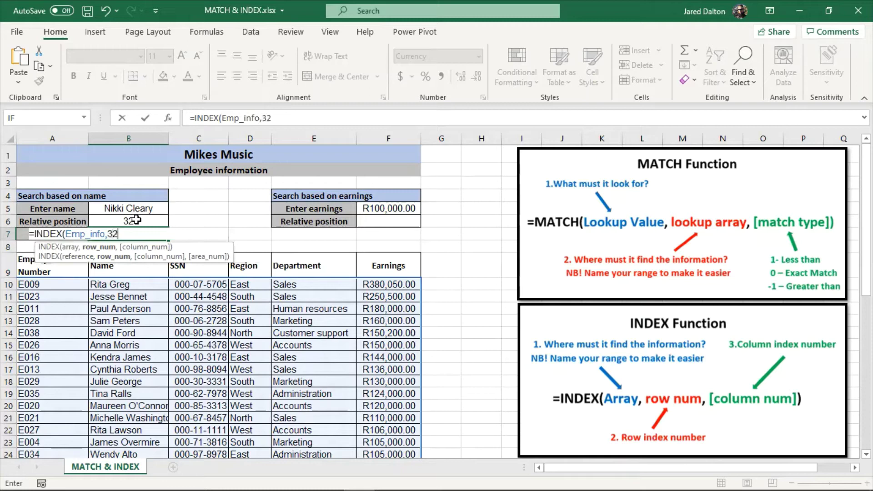
text(2,)
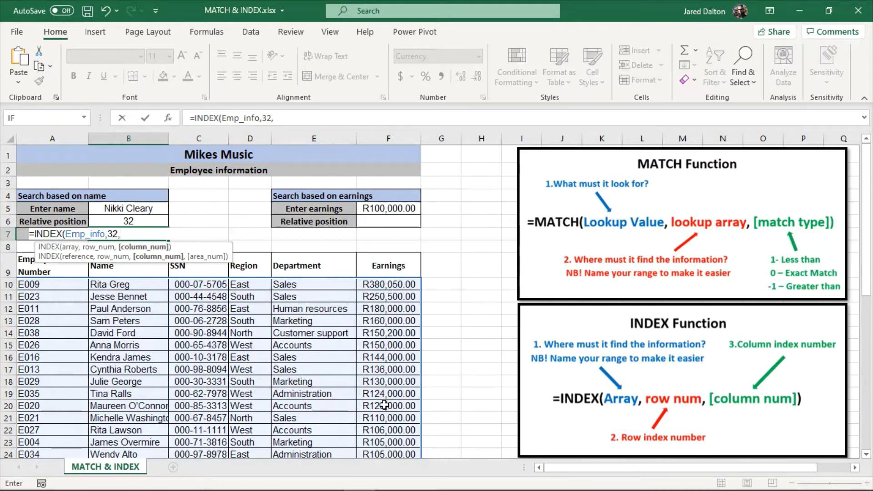
text(6)
key(Return)
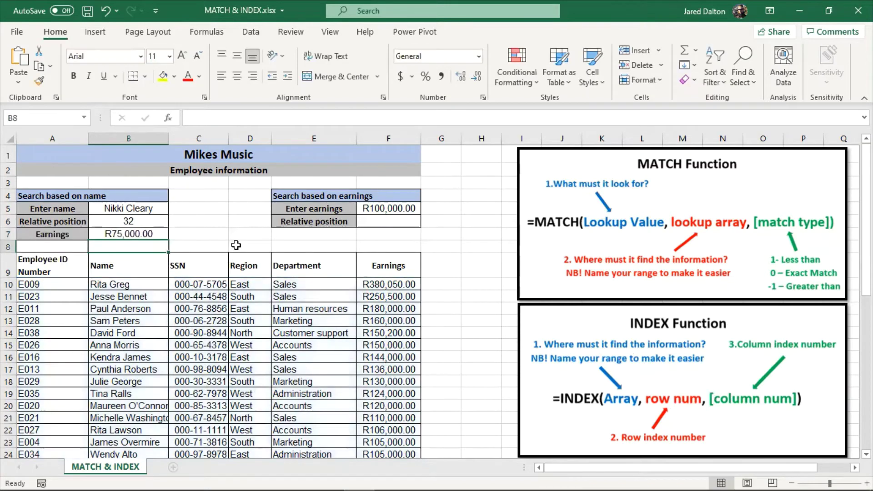
Replace the search name in B5 with the full name of the employee listed in row 22.
scroll(142, 272, down, 7)
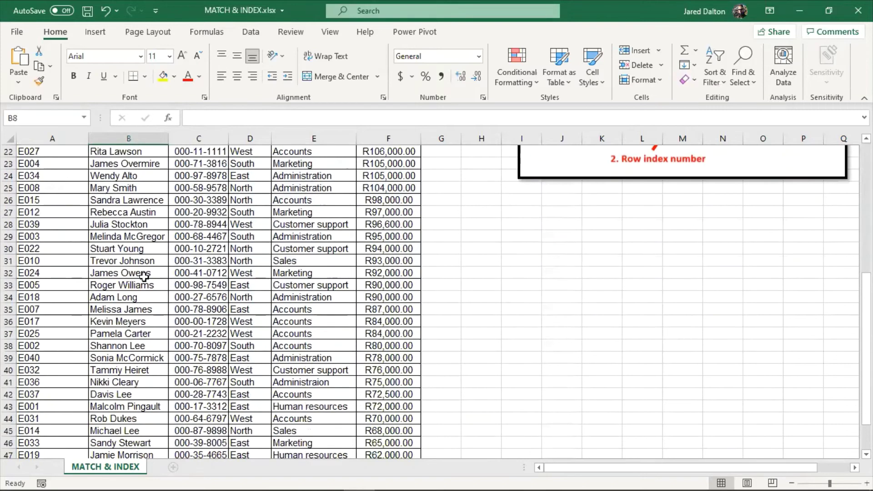
scroll(144, 276, down, 1)
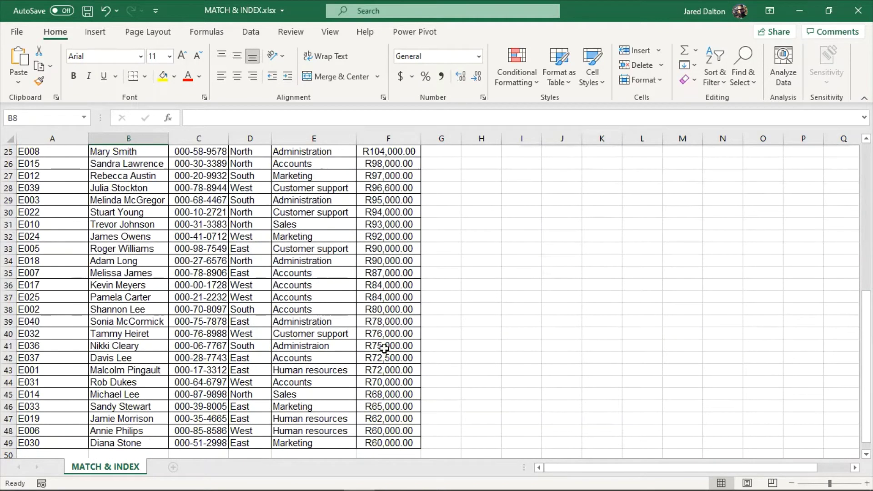
scroll(387, 346, up, 8)
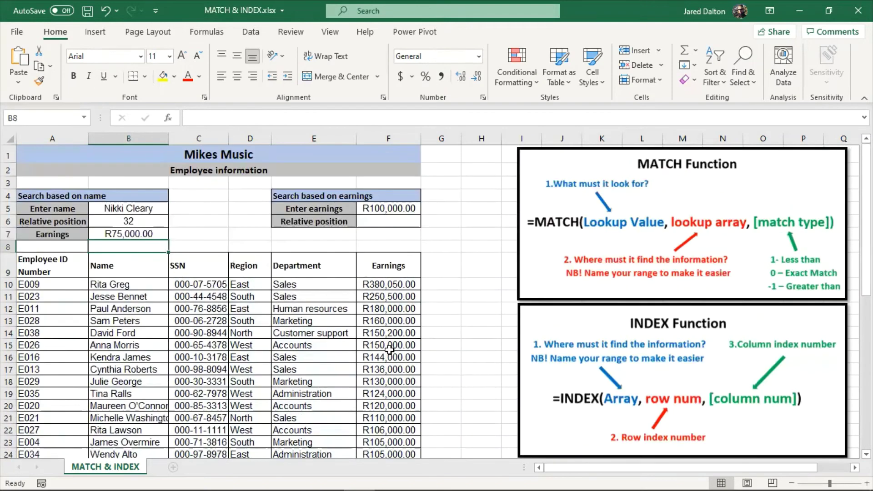
click(124, 210)
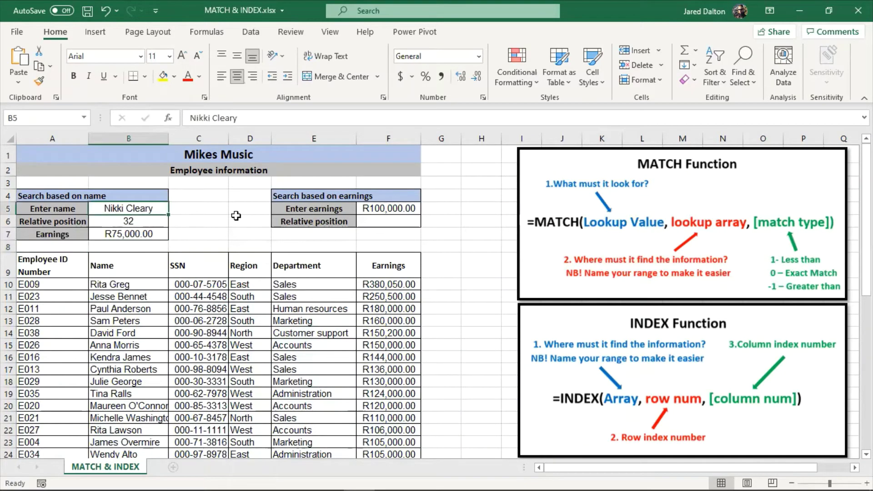
text(Ri)
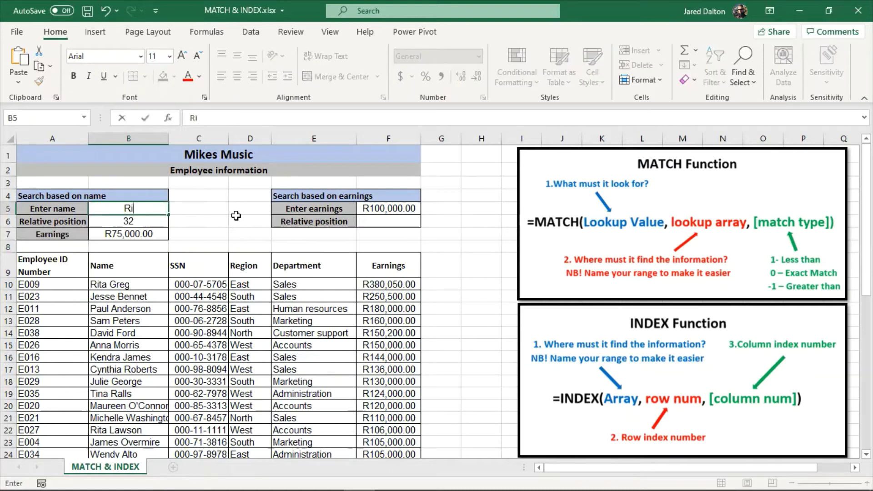
text(ta Lawson)
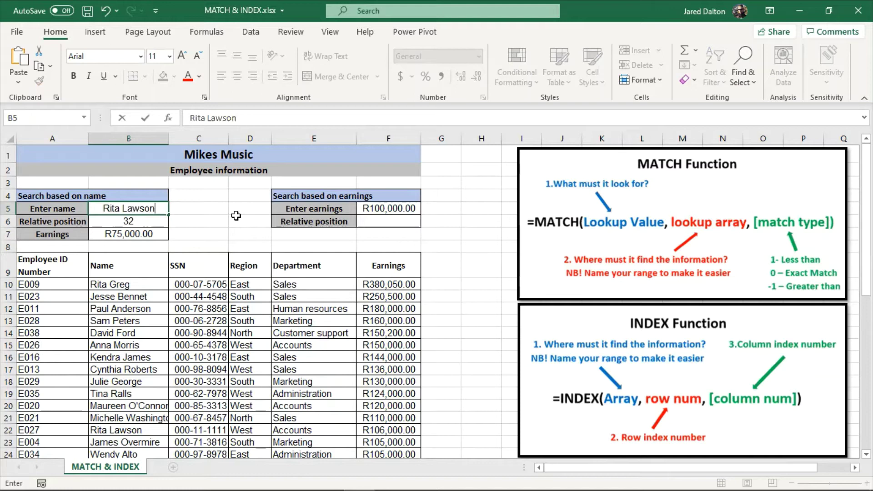
key(Return)
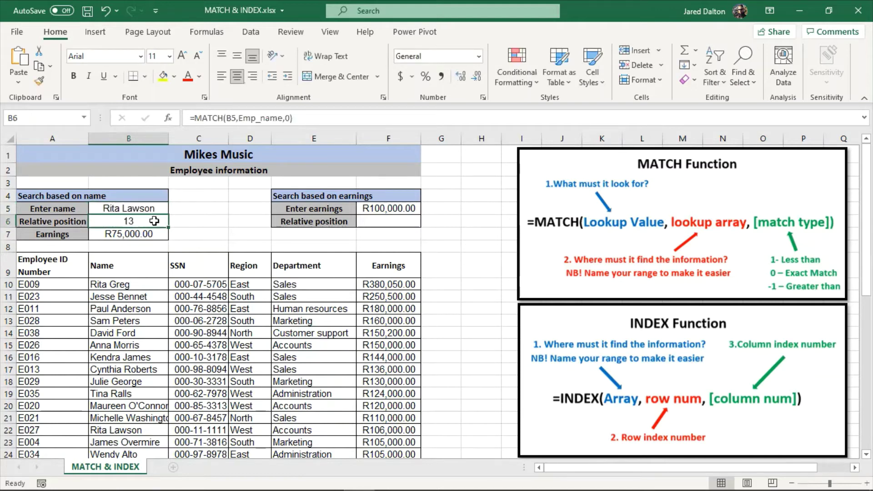
Change the row number in the INDEX formula in B7 to 13.
double_click(132, 233)
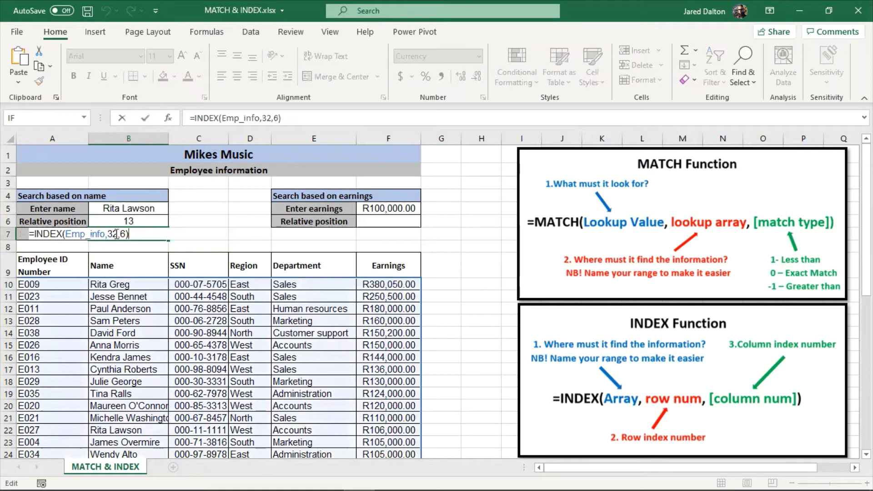
click(117, 234)
key(BackSpace)
key(BackSpace)
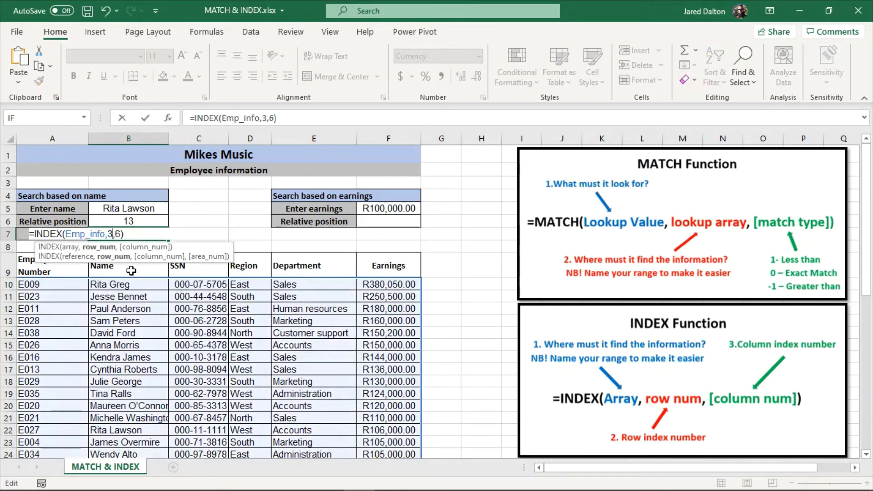
text(13)
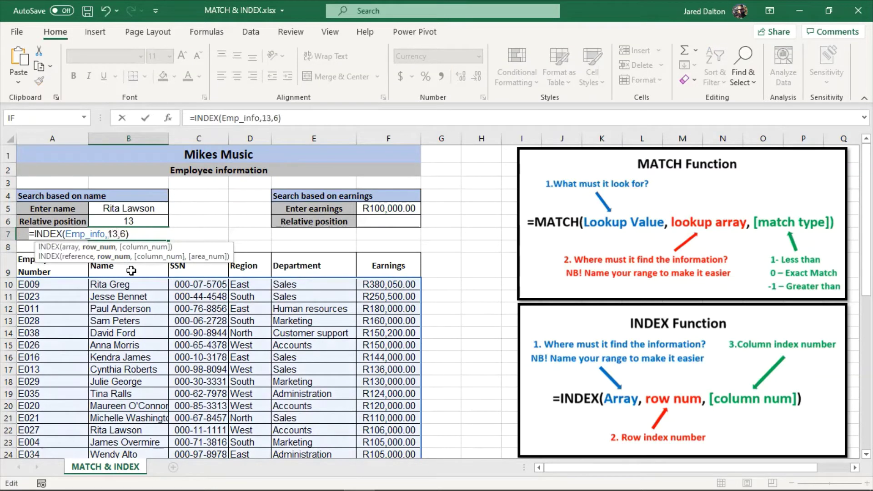
key(Return)
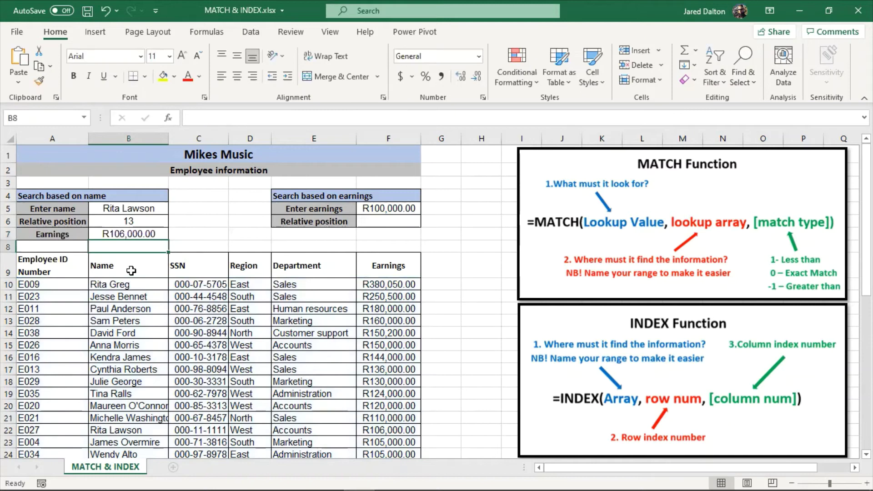
Replace the fixed row number in B7's INDEX formula with a reference to cell B6.
double_click(129, 234)
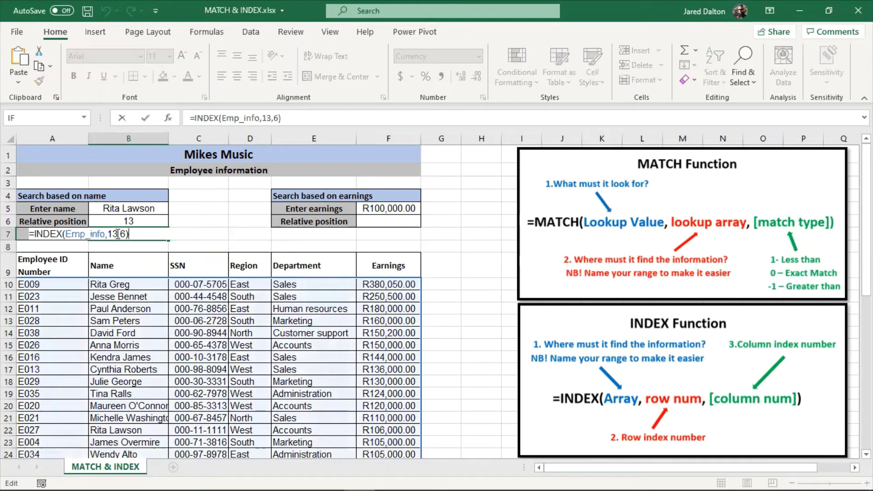
click(118, 234)
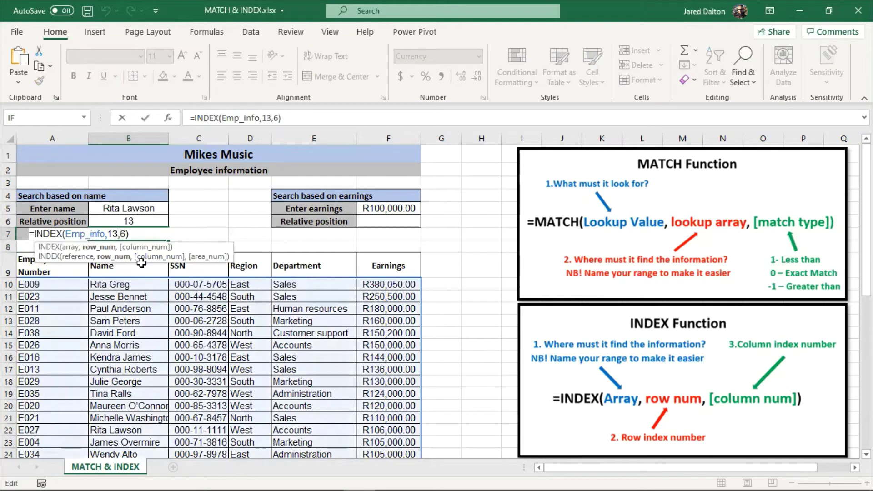
key(BackSpace)
key(BackSpace)
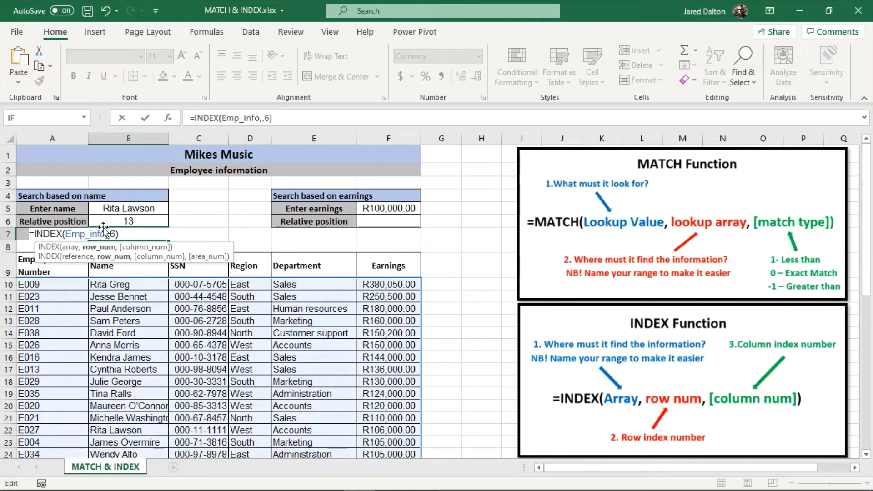
click(116, 219)
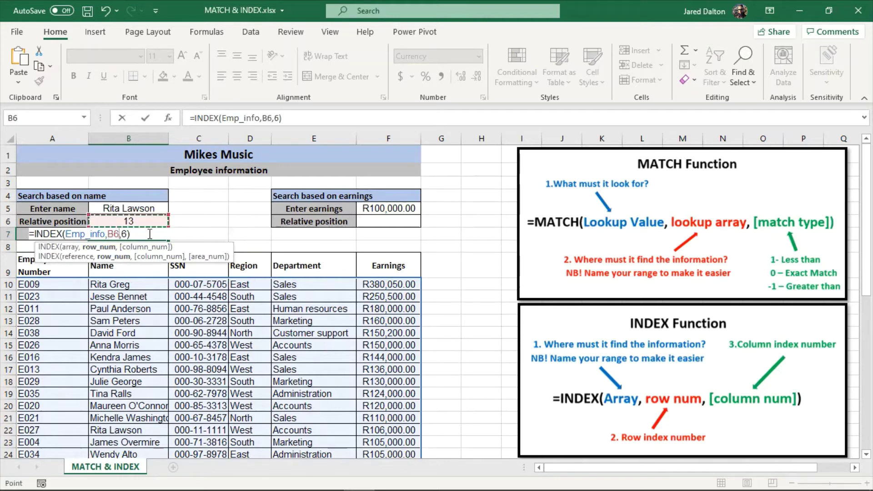
key(Return)
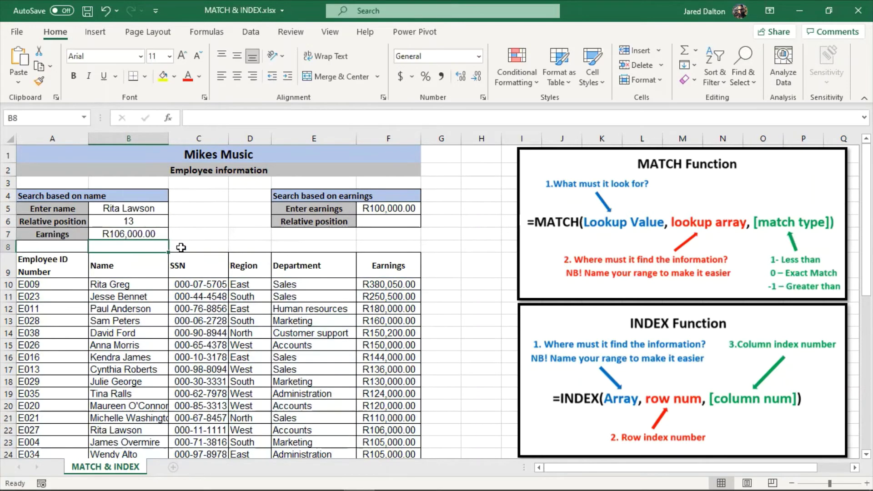
Replace the search name in B5 with the full name of the employee listed in row 15.
click(121, 209)
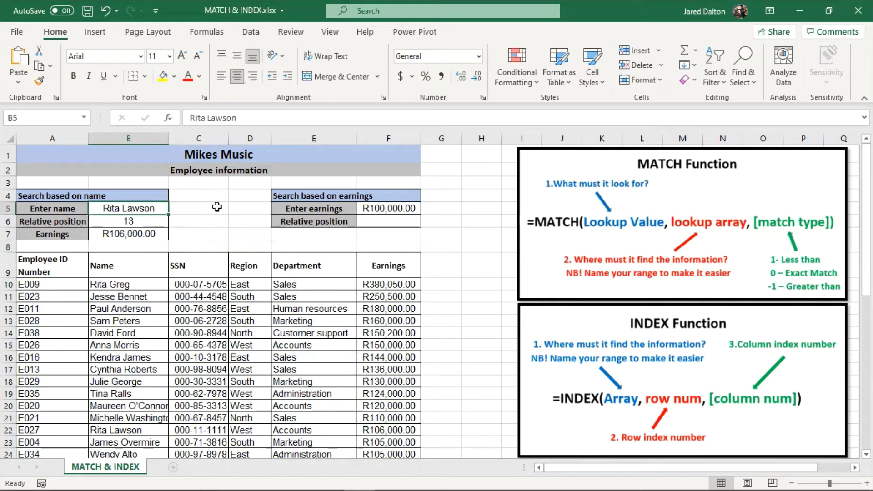
text(Anna Morris)
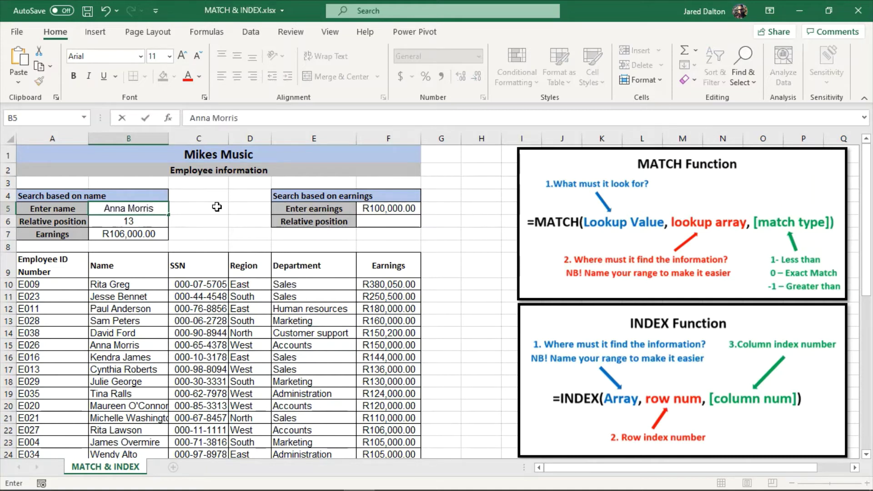
key(Return)
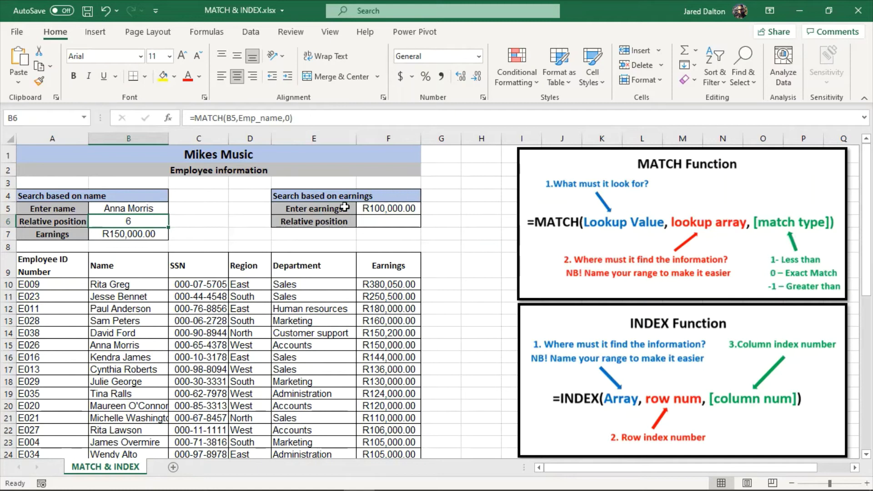
Enter a MATCH formula in F6 that looks up the F5 amount within the Earnings range, using match type -1 (Greater than).
click(390, 221)
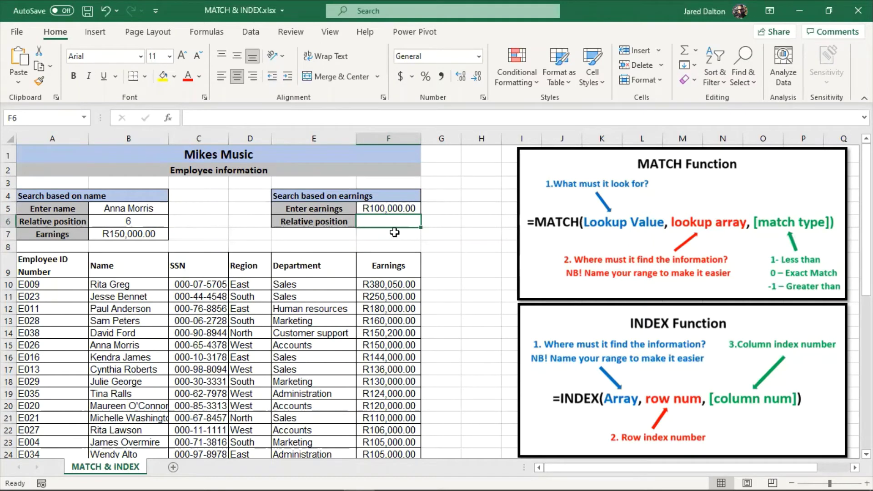
text(=ma)
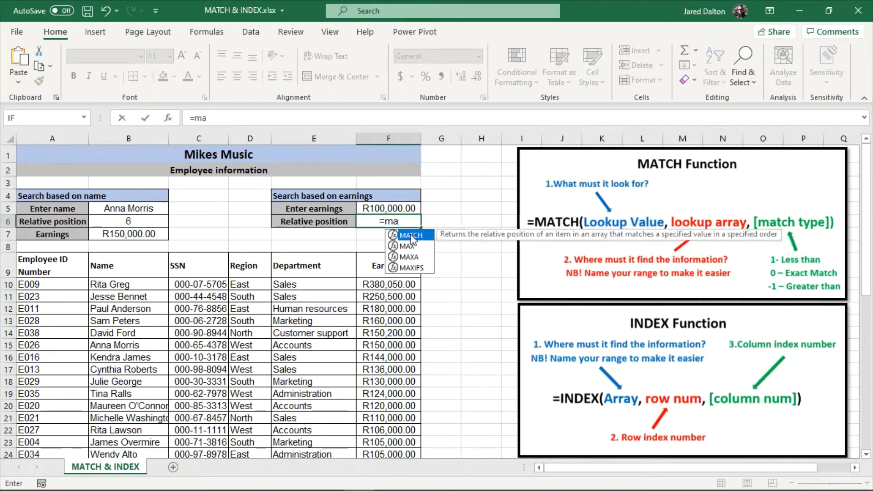
double_click(411, 235)
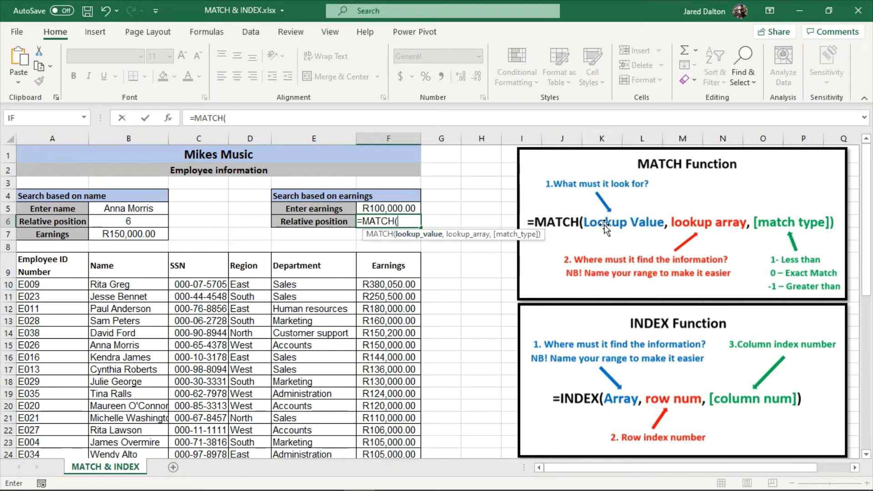
click(380, 208)
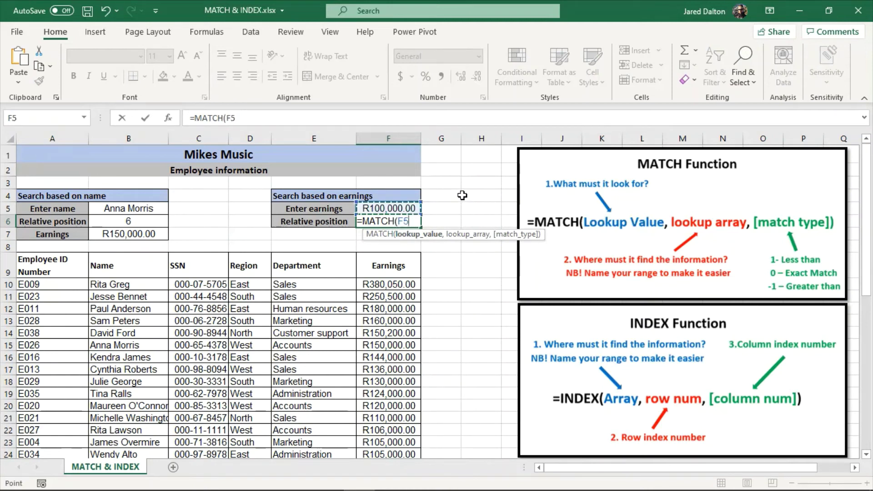
text(,)
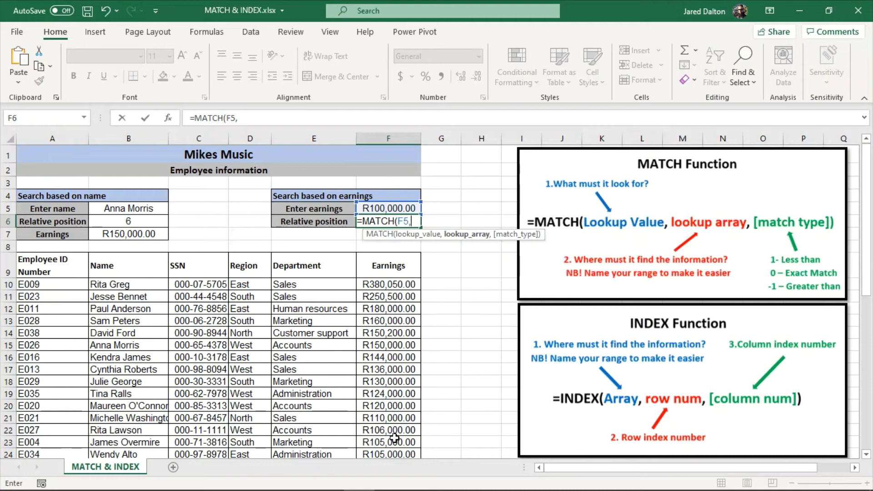
text(ea)
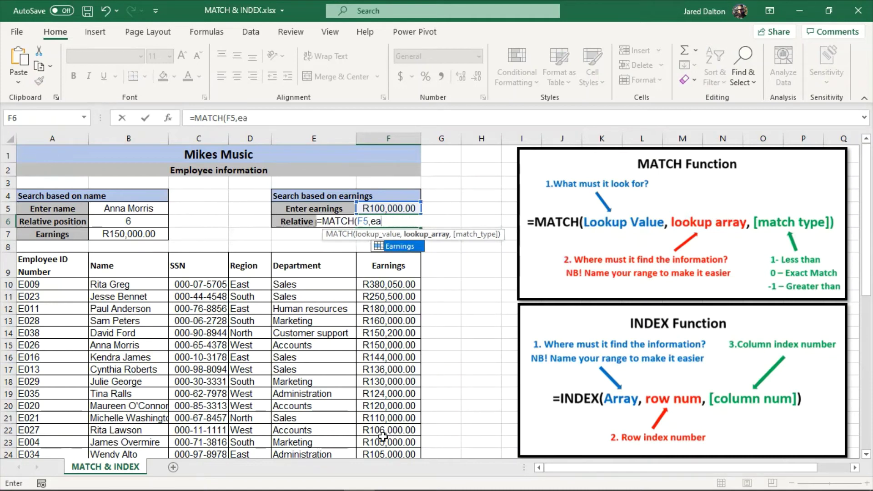
double_click(399, 248)
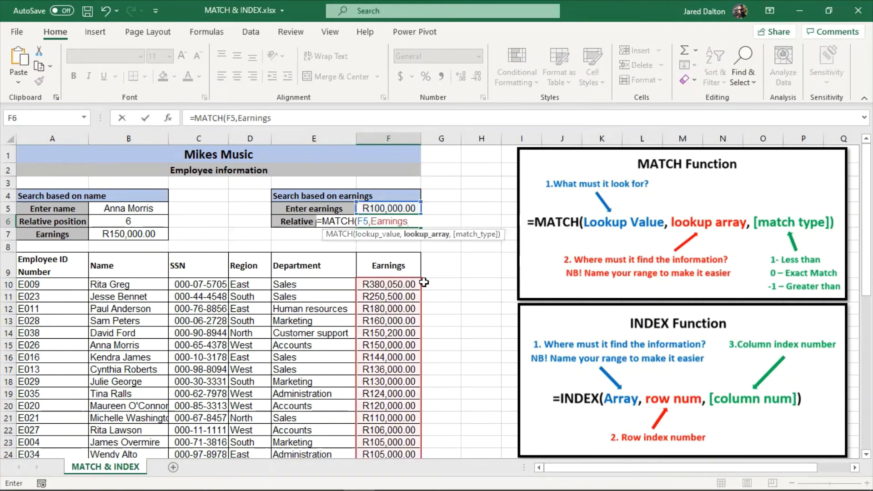
text(,)
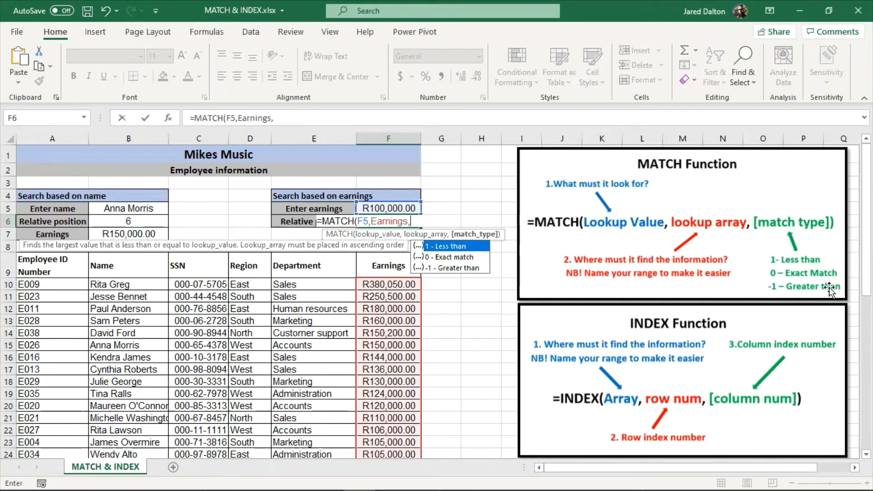
double_click(452, 268)
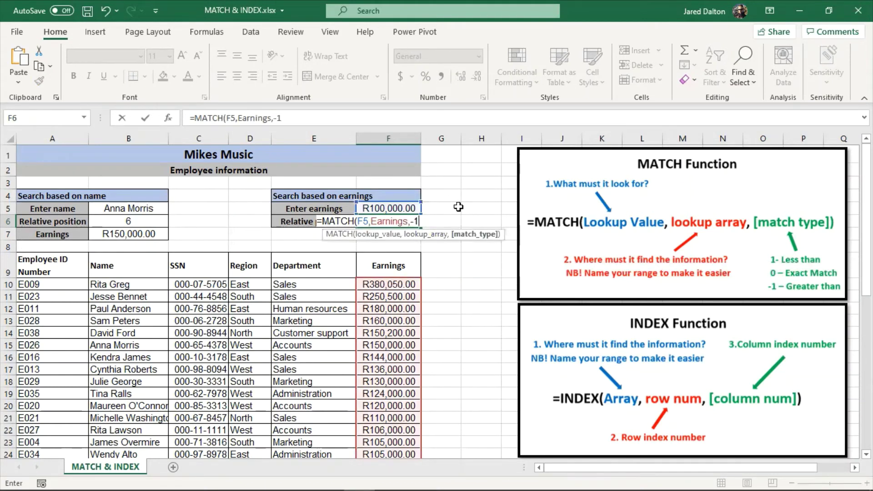
text())
key(Return)
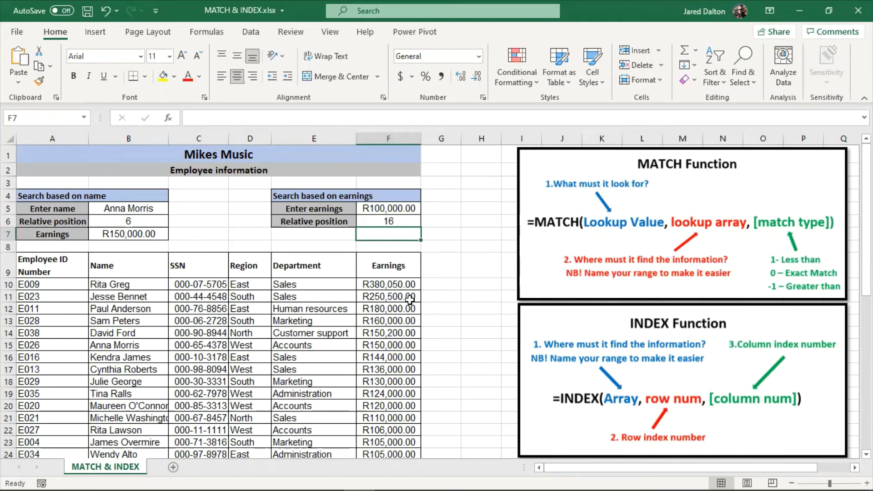
Clear the formula from F6 and sort the employee table by Earnings from smallest to largest.
click(394, 221)
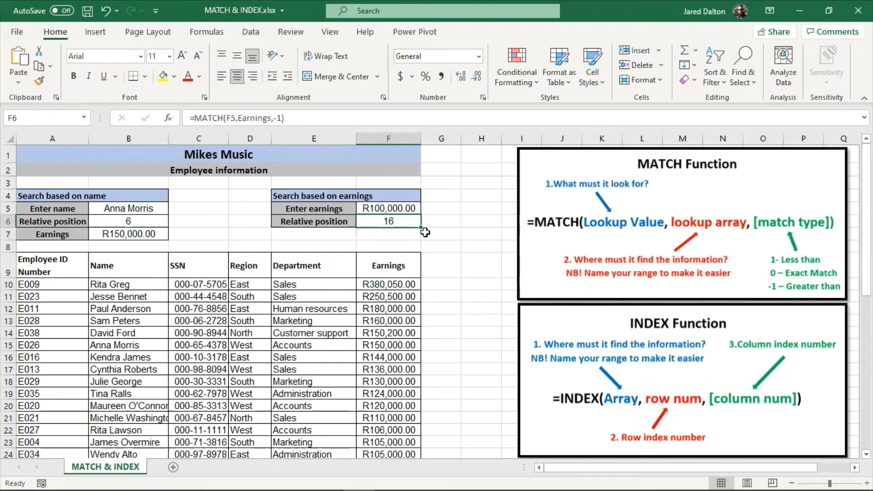
key(Delete)
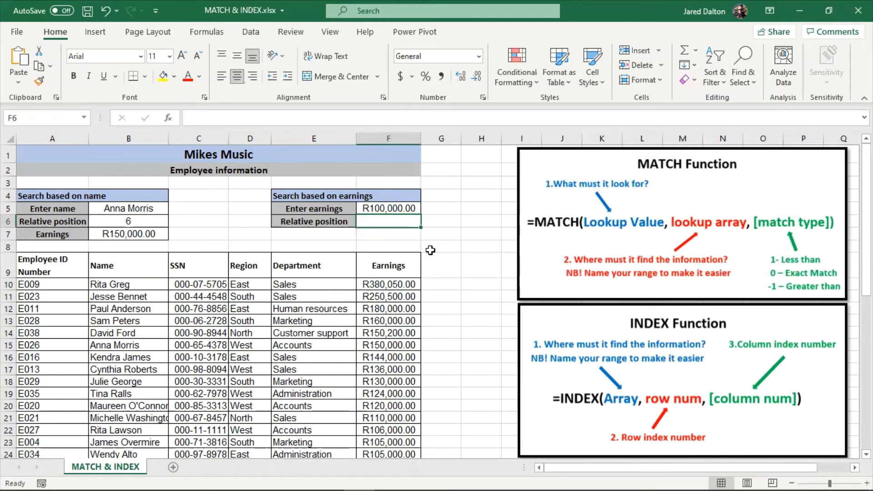
click(387, 310)
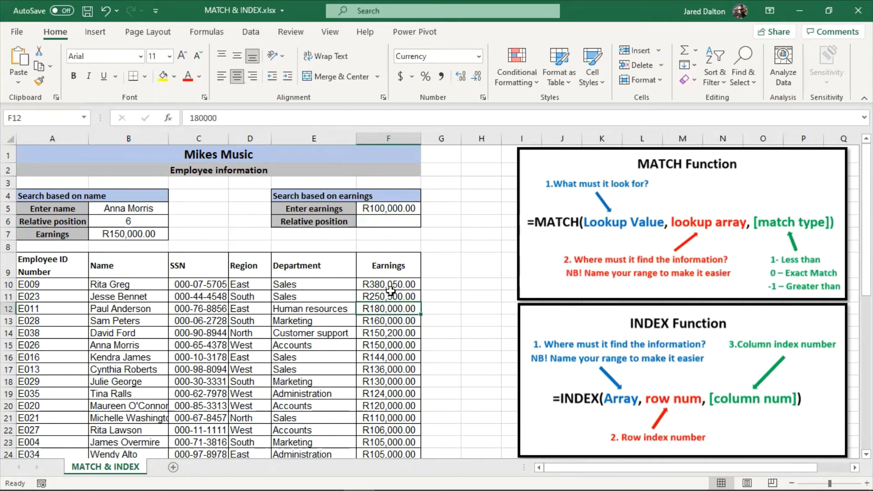
click(394, 357)
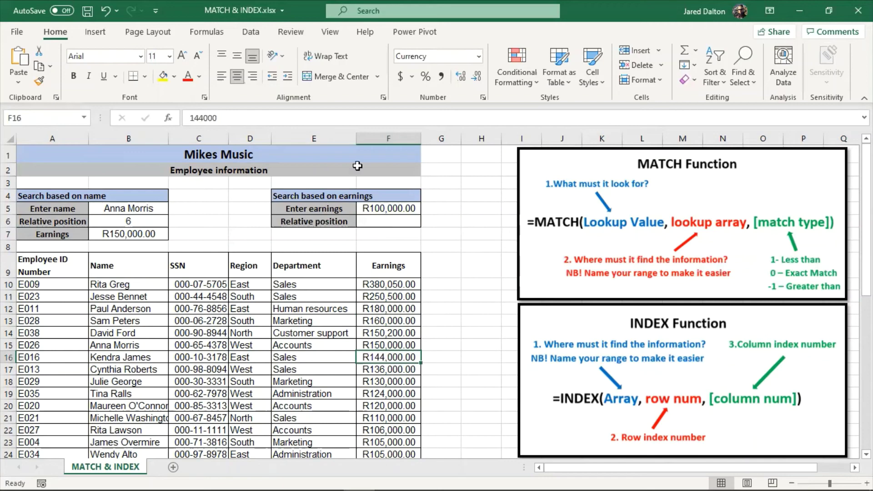
click(251, 33)
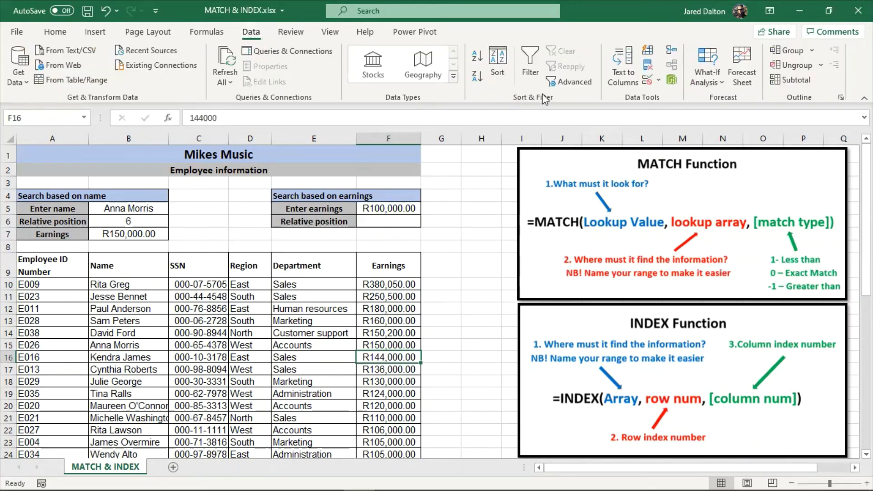
click(476, 58)
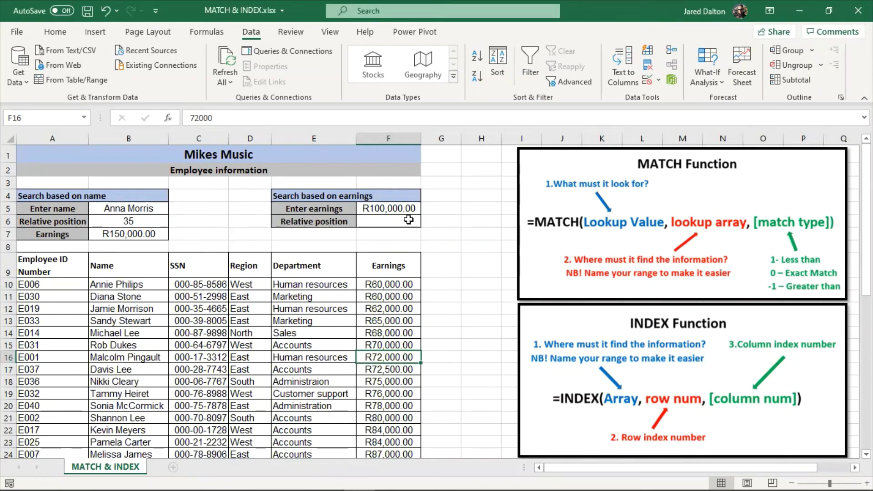
Enter a MATCH formula in F6 that looks up the F5 amount within the Earnings range, using match type 1 (Less than).
click(382, 218)
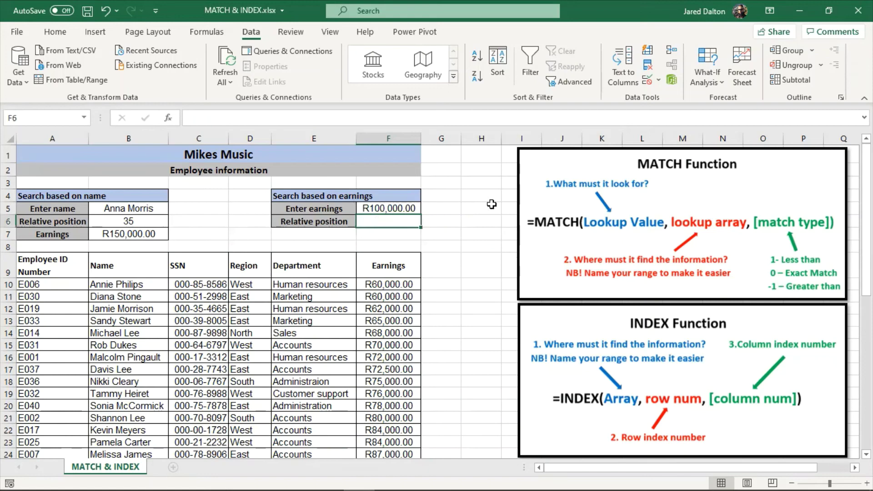
text(=)
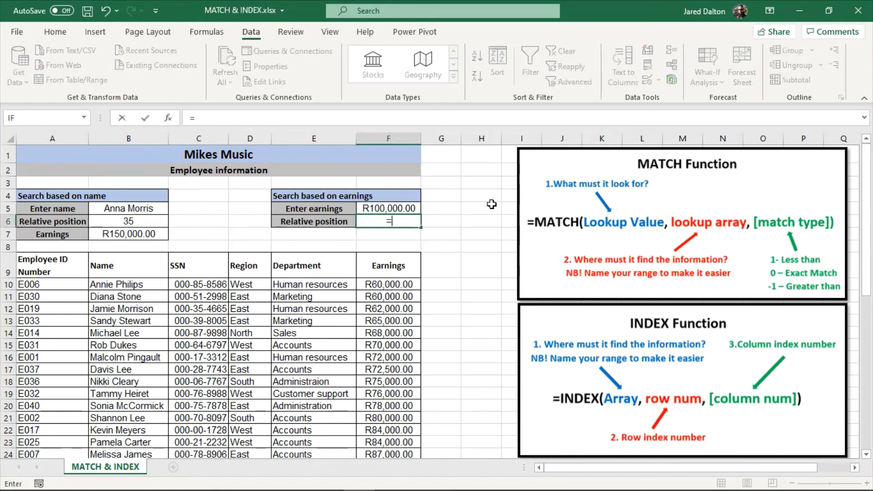
text(ma)
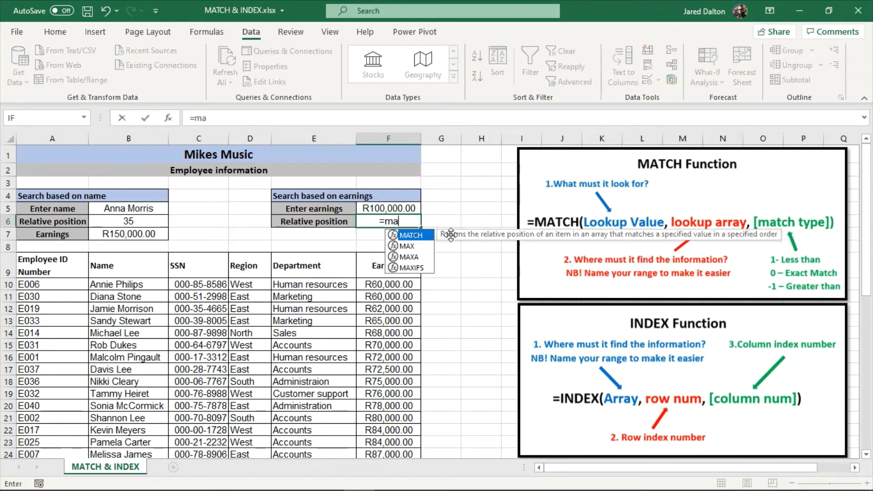
double_click(410, 236)
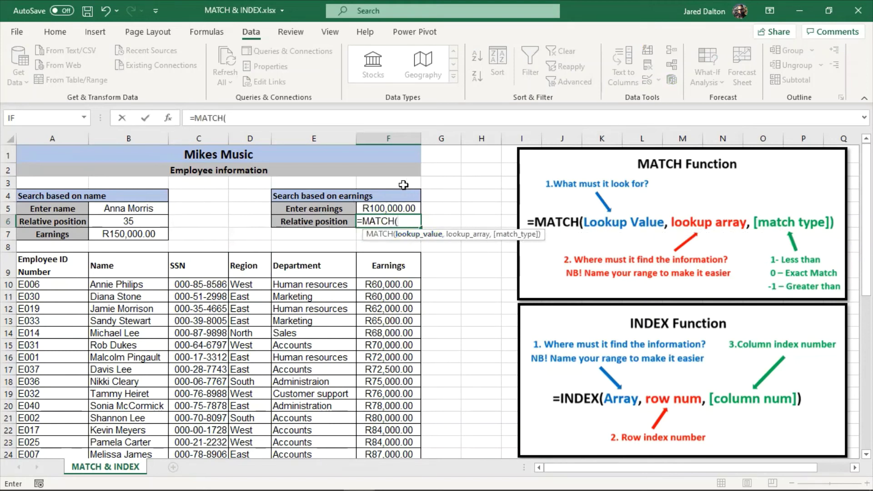
click(377, 208)
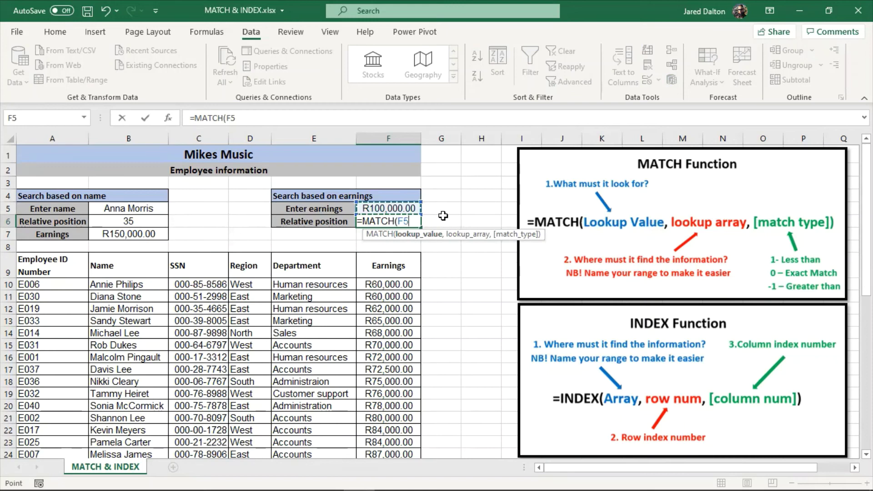
text(,)
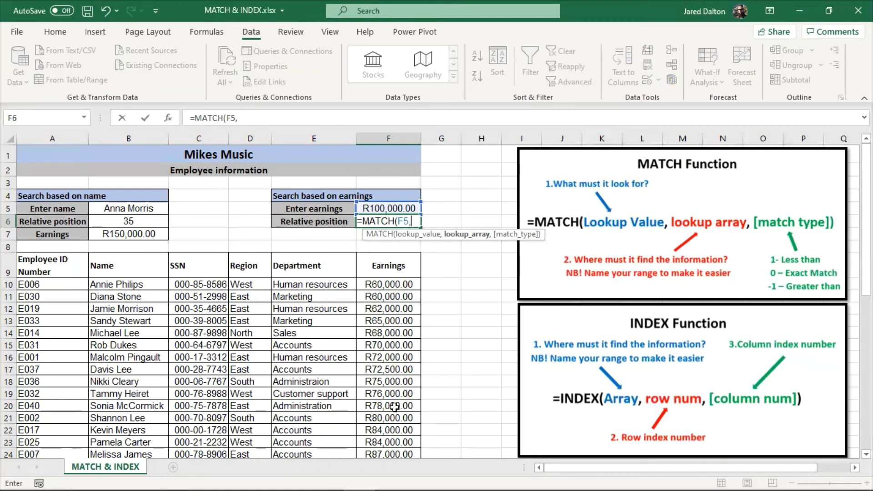
text(ea)
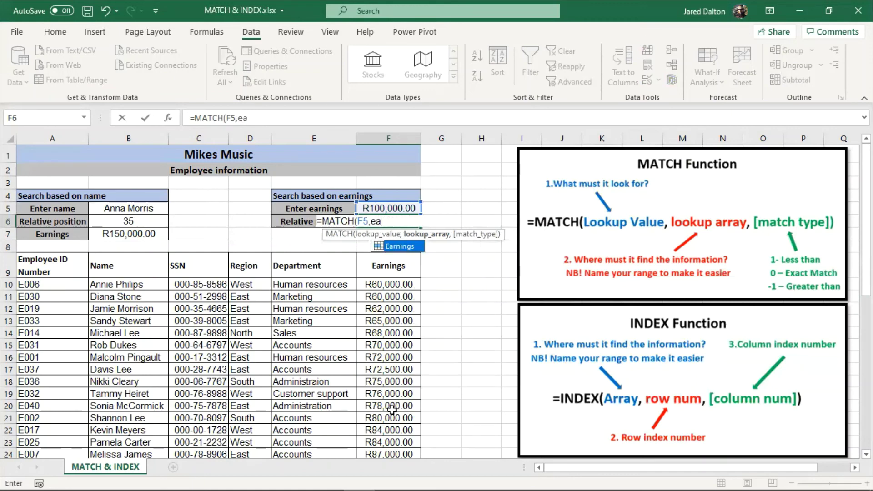
double_click(397, 245)
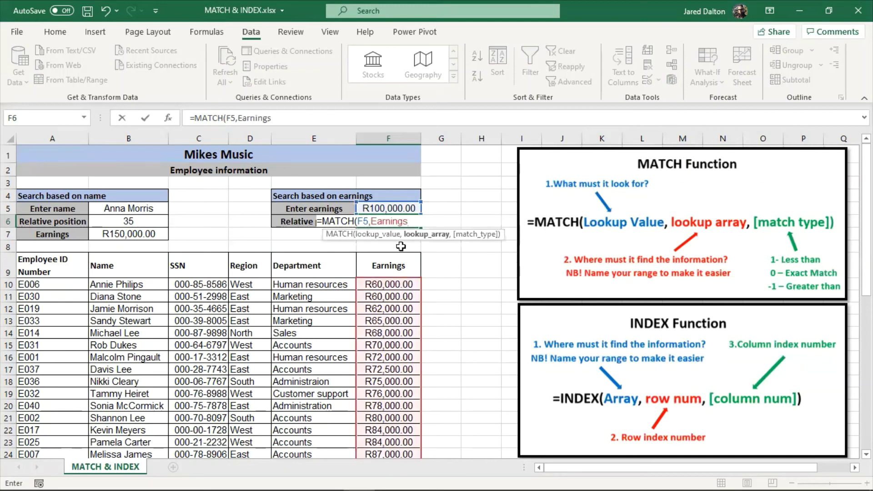
text(,)
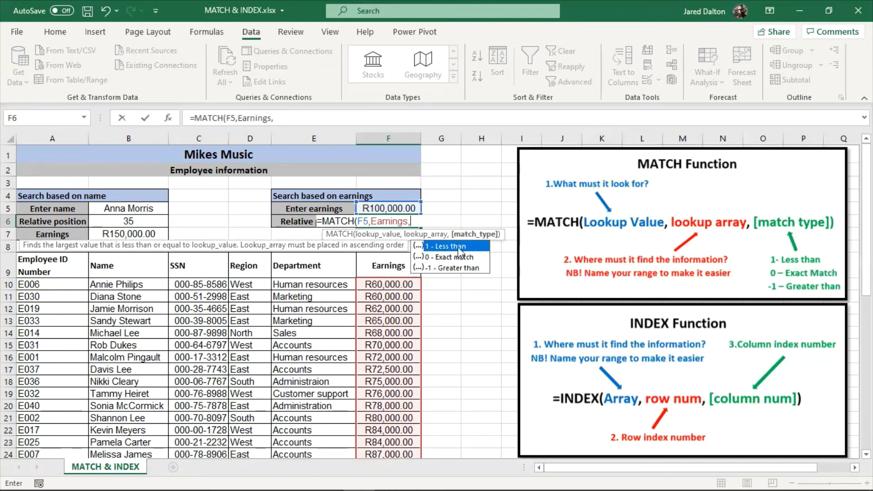
text(1)
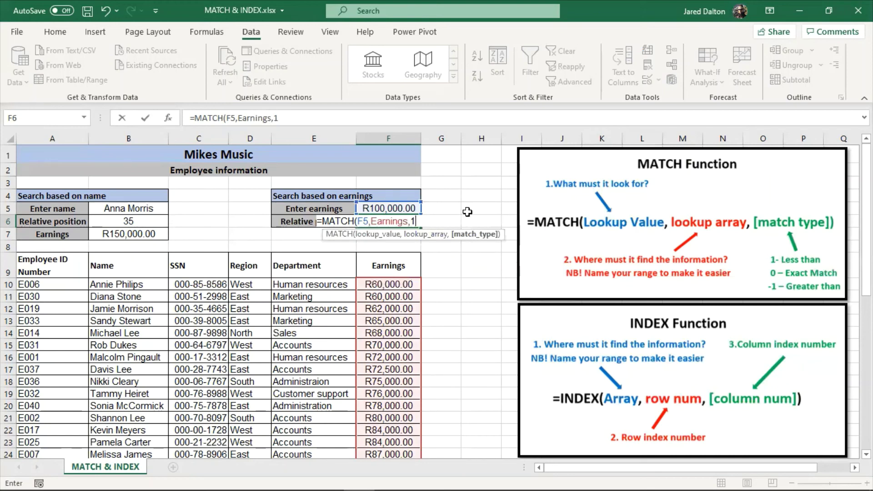
key(Return)
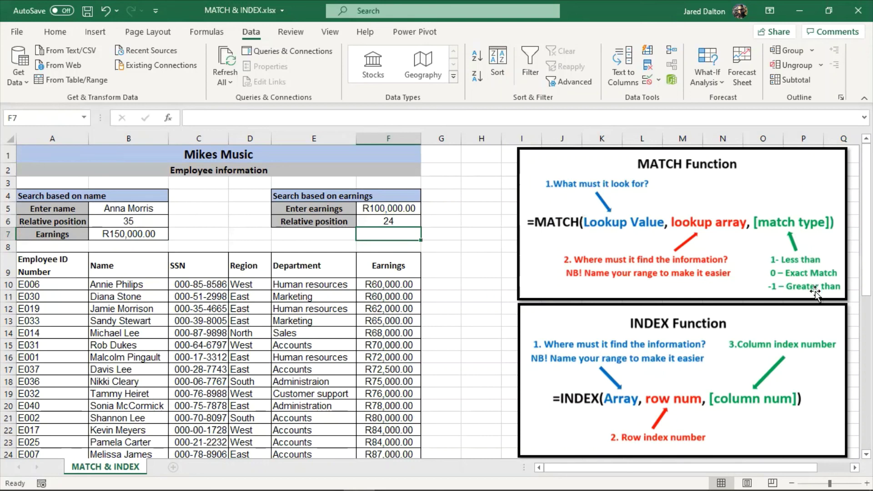
click(480, 234)
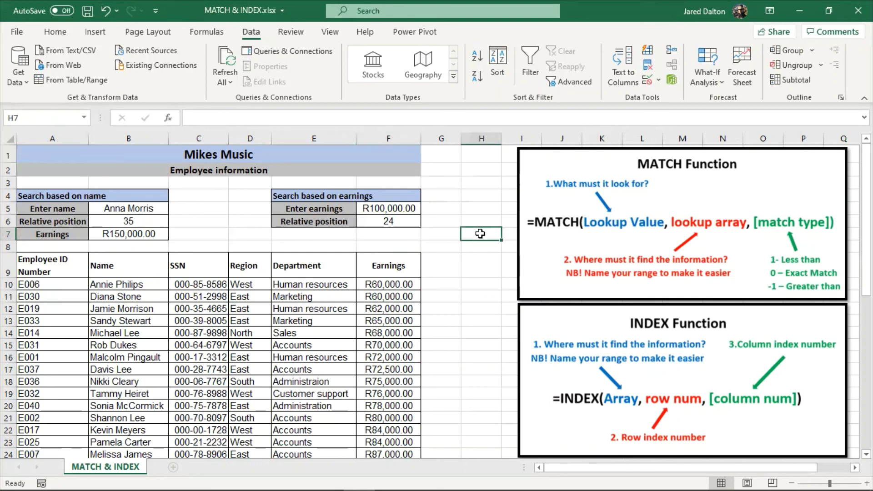